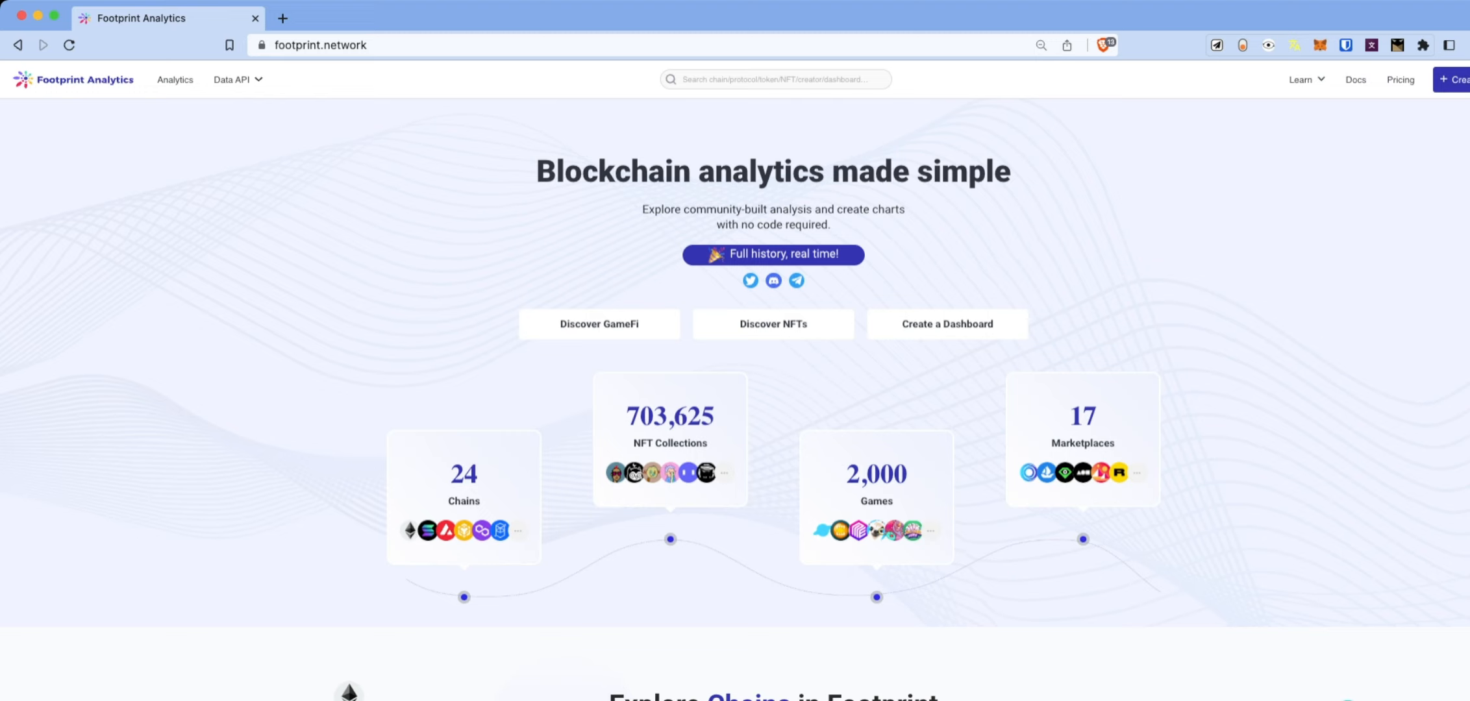
Start a new chart and switch to its tab showing Pick your data.
left_click(1455, 80)
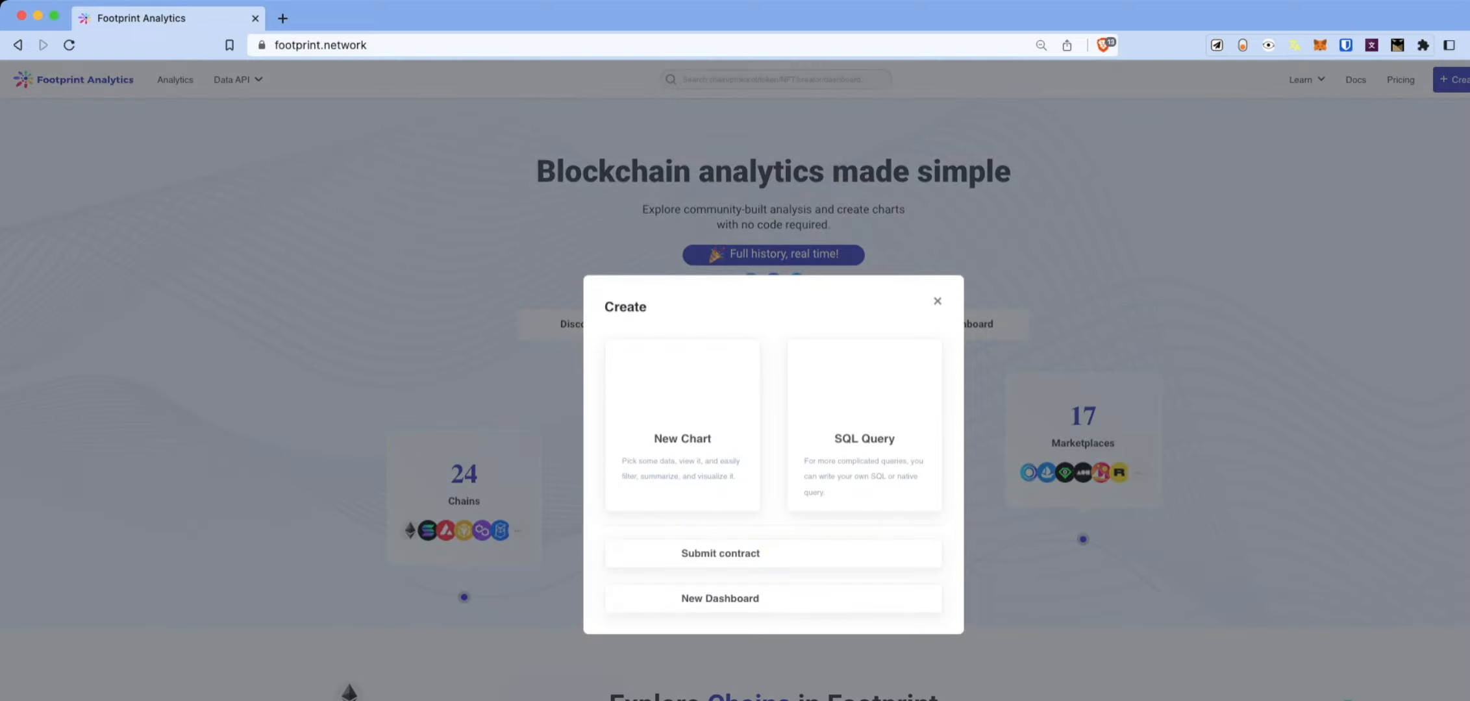
left_click(682, 389)
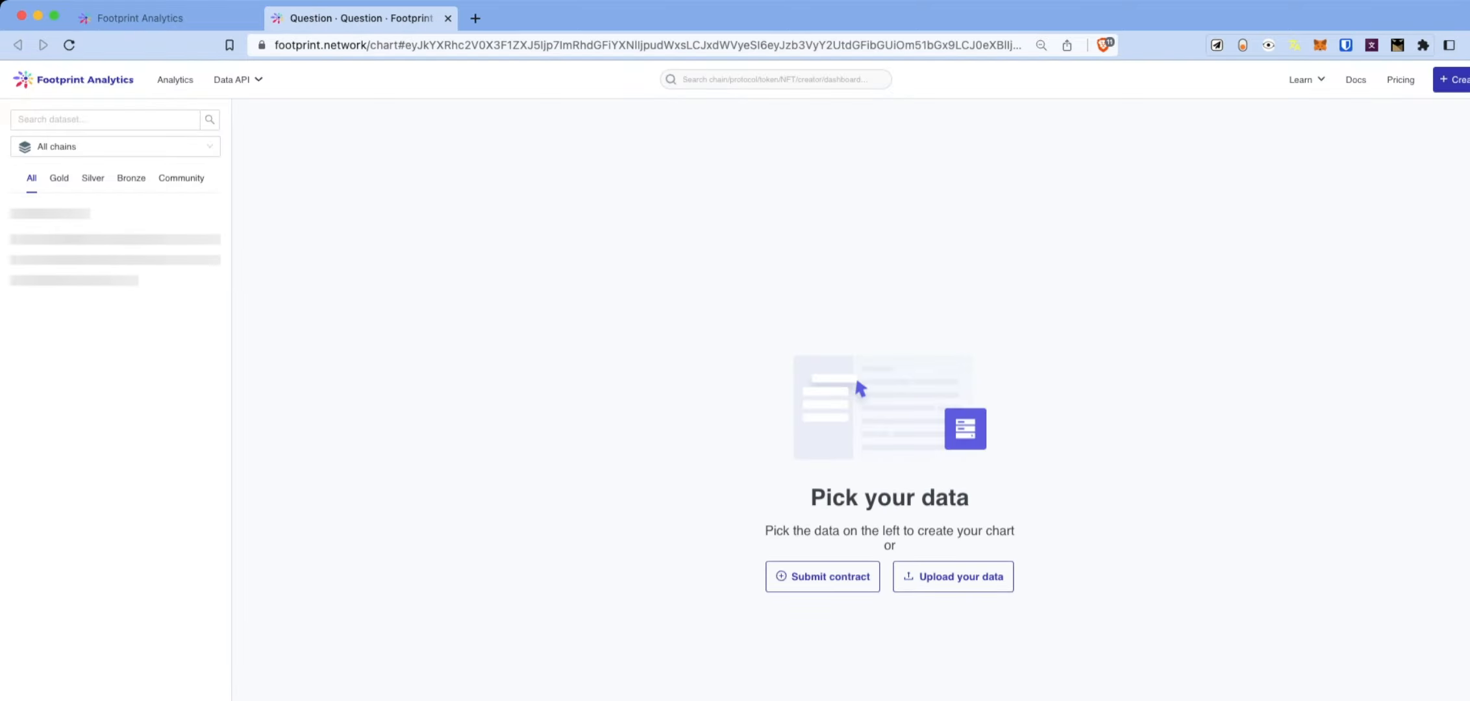
left_click(140, 19)
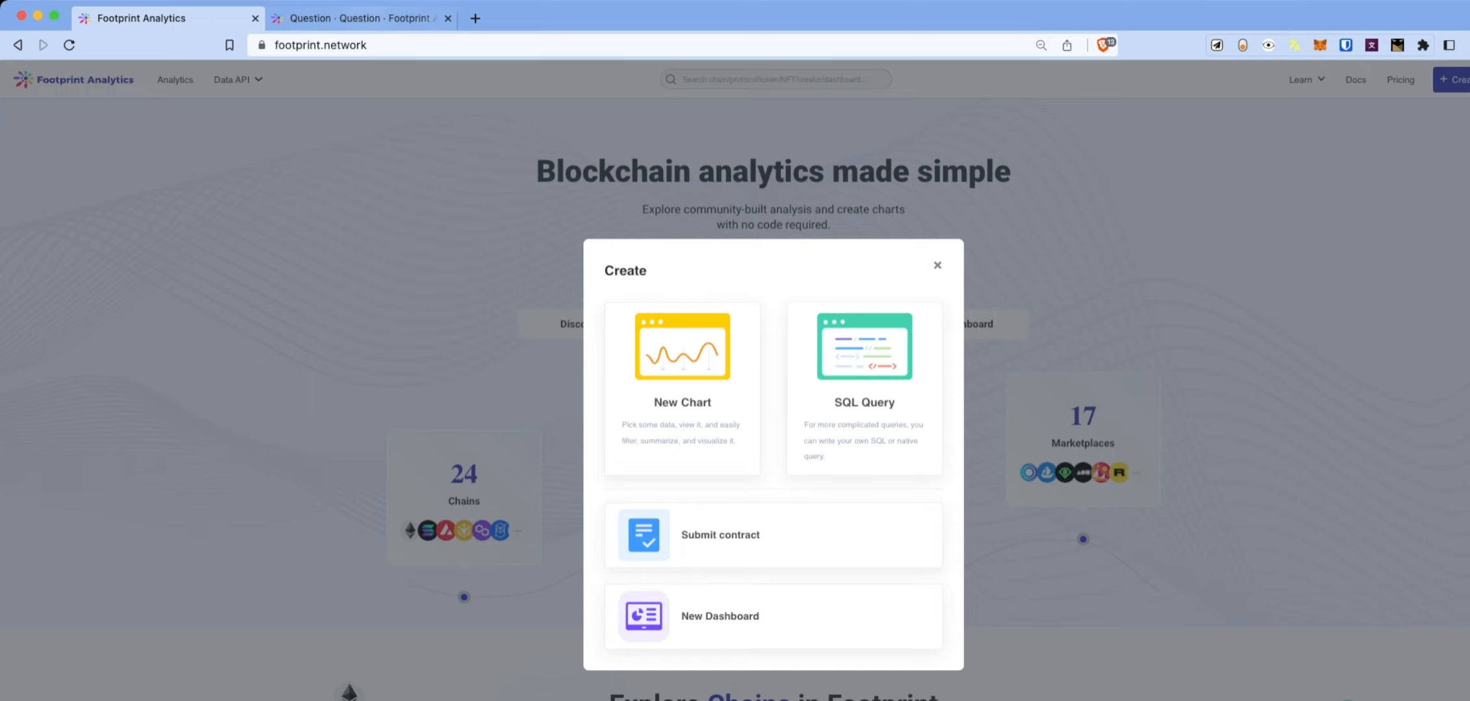
left_click(361, 18)
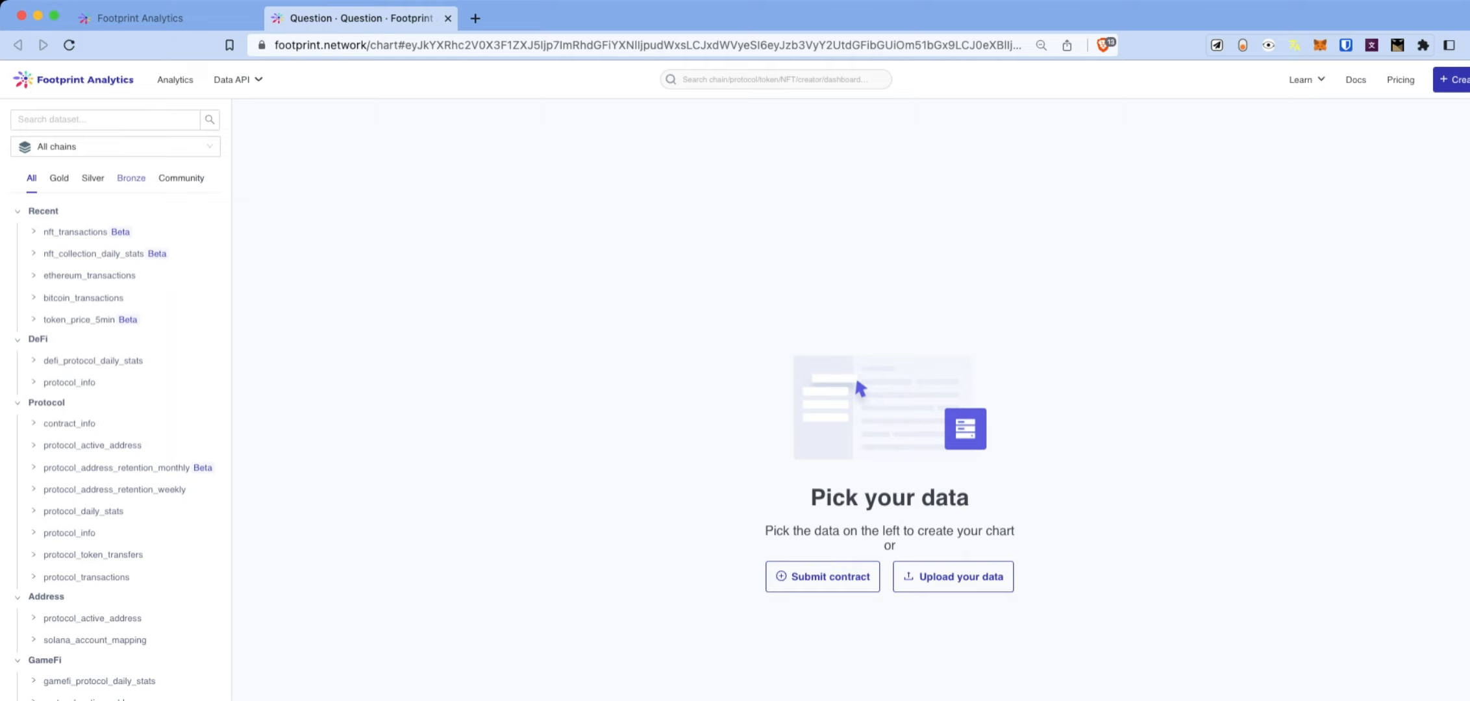
left_click(93, 178)
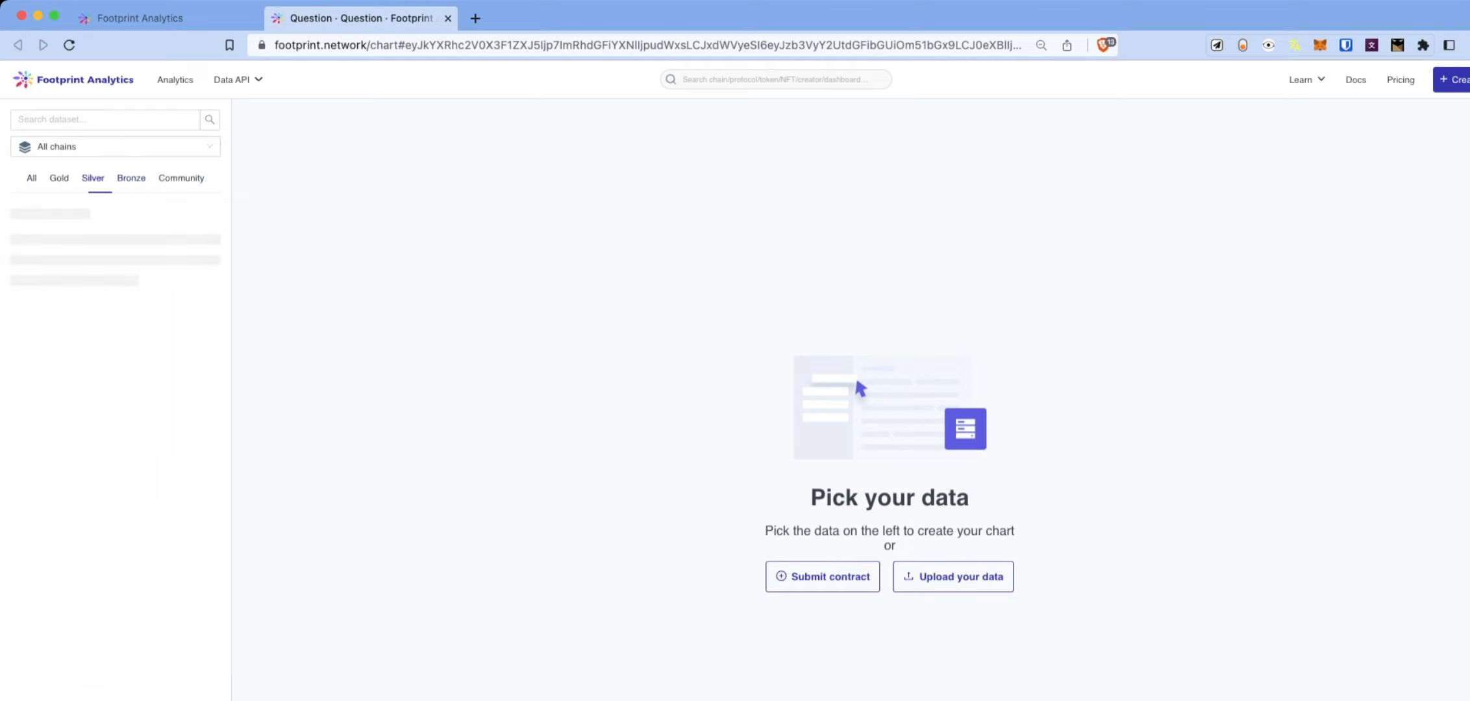
left_click(60, 178)
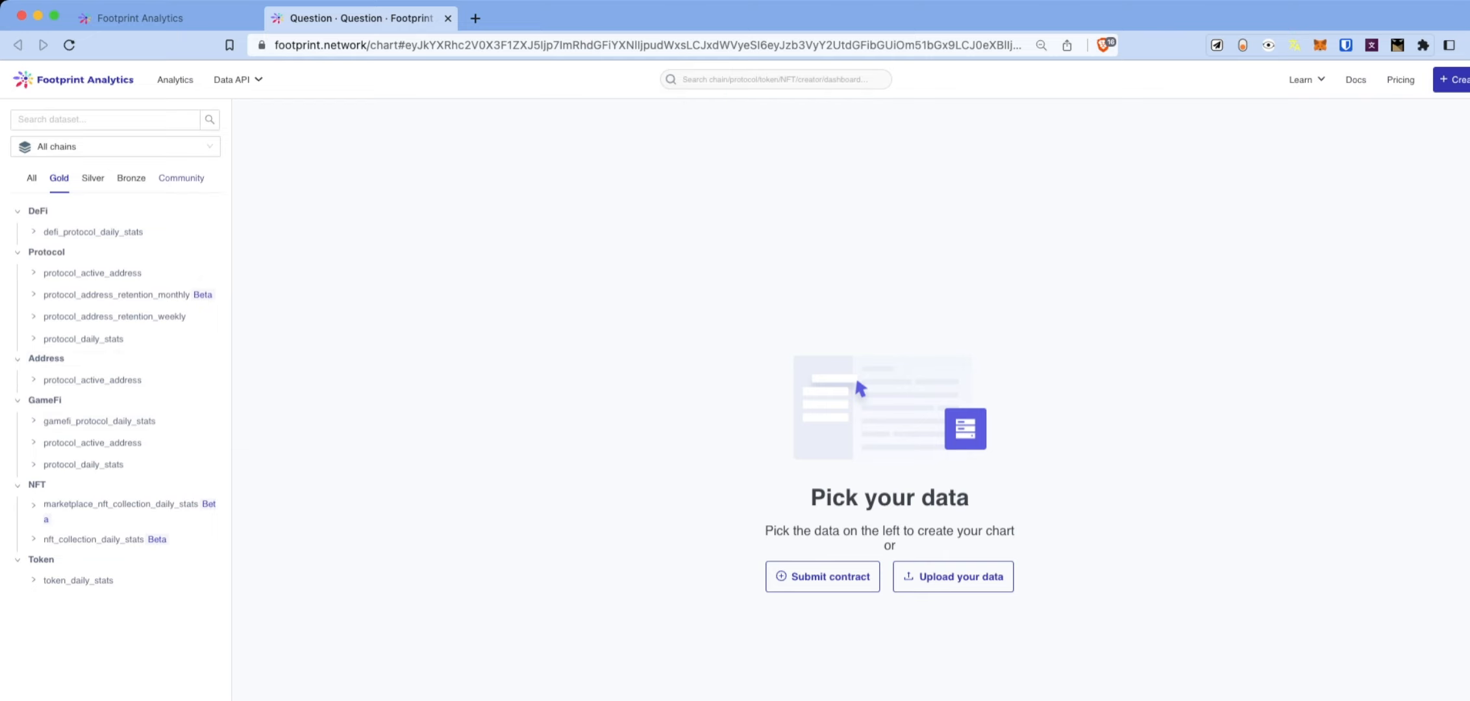
left_click(181, 177)
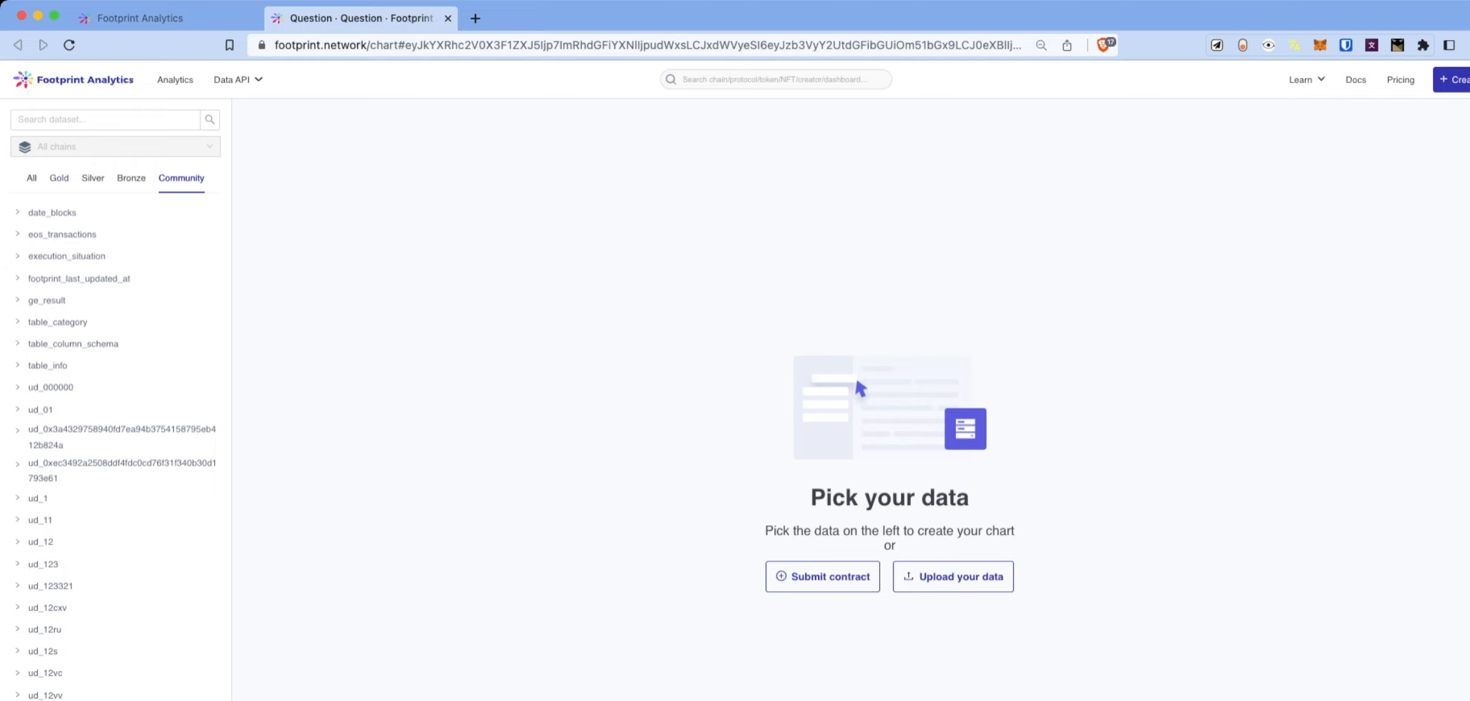
left_click(31, 178)
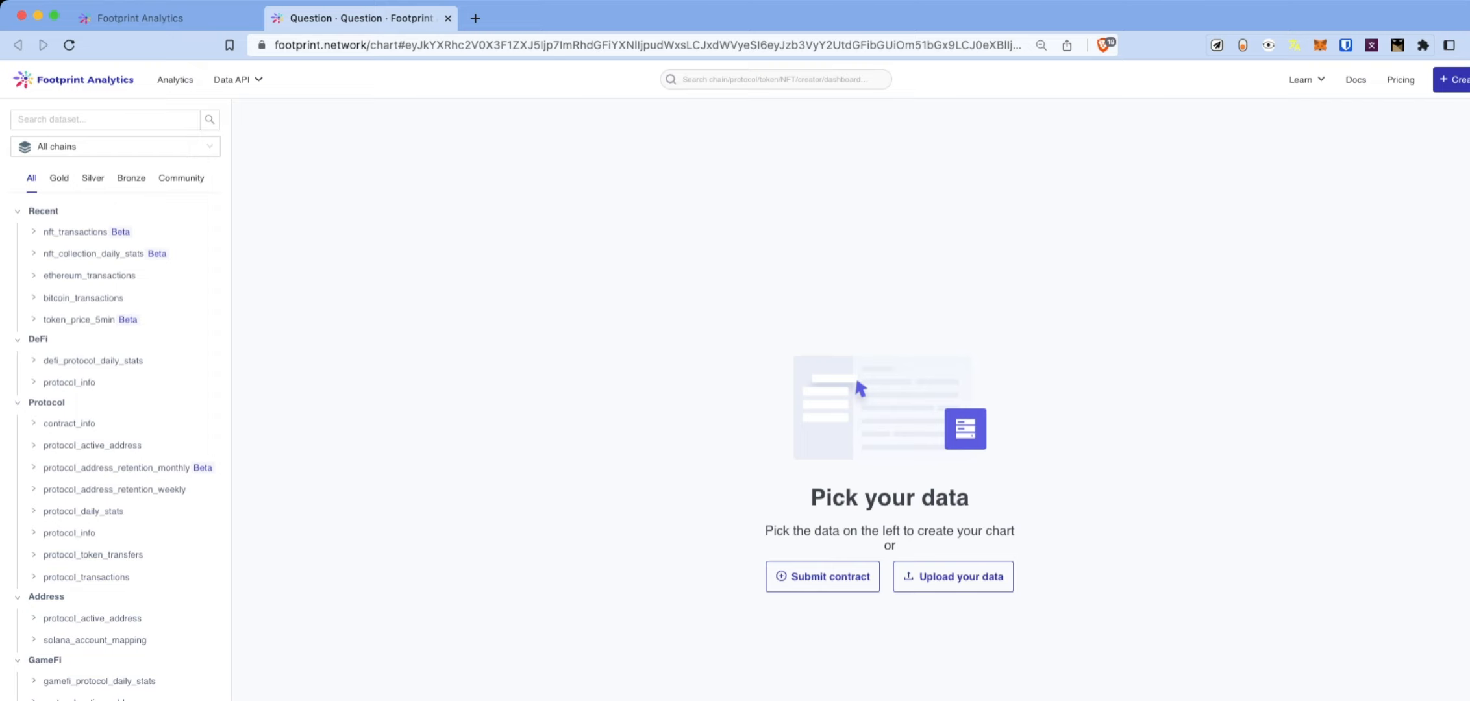
mouse_move(117, 232)
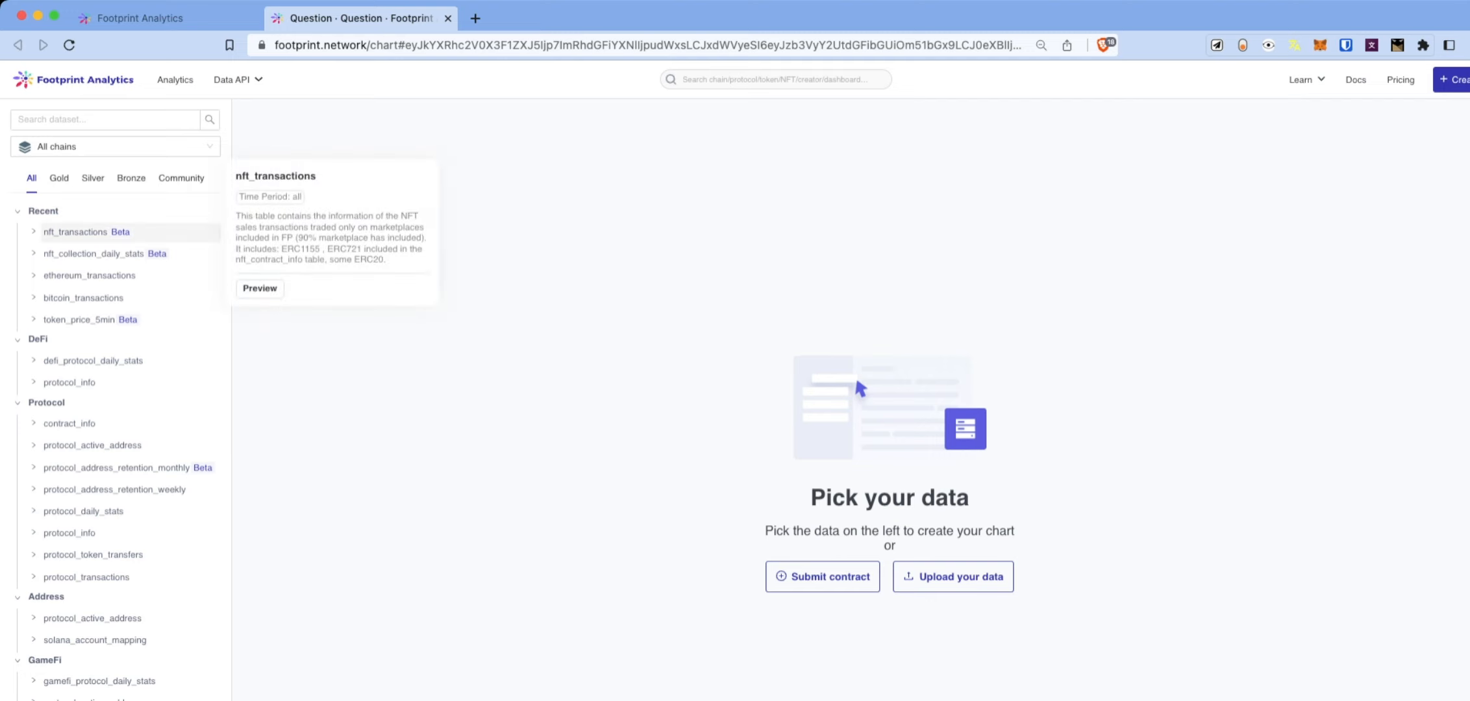
Load nft_transactions from Recent and scroll through its amount, value and block timestamp rows.
mouse_move(117, 253)
left_click(76, 232)
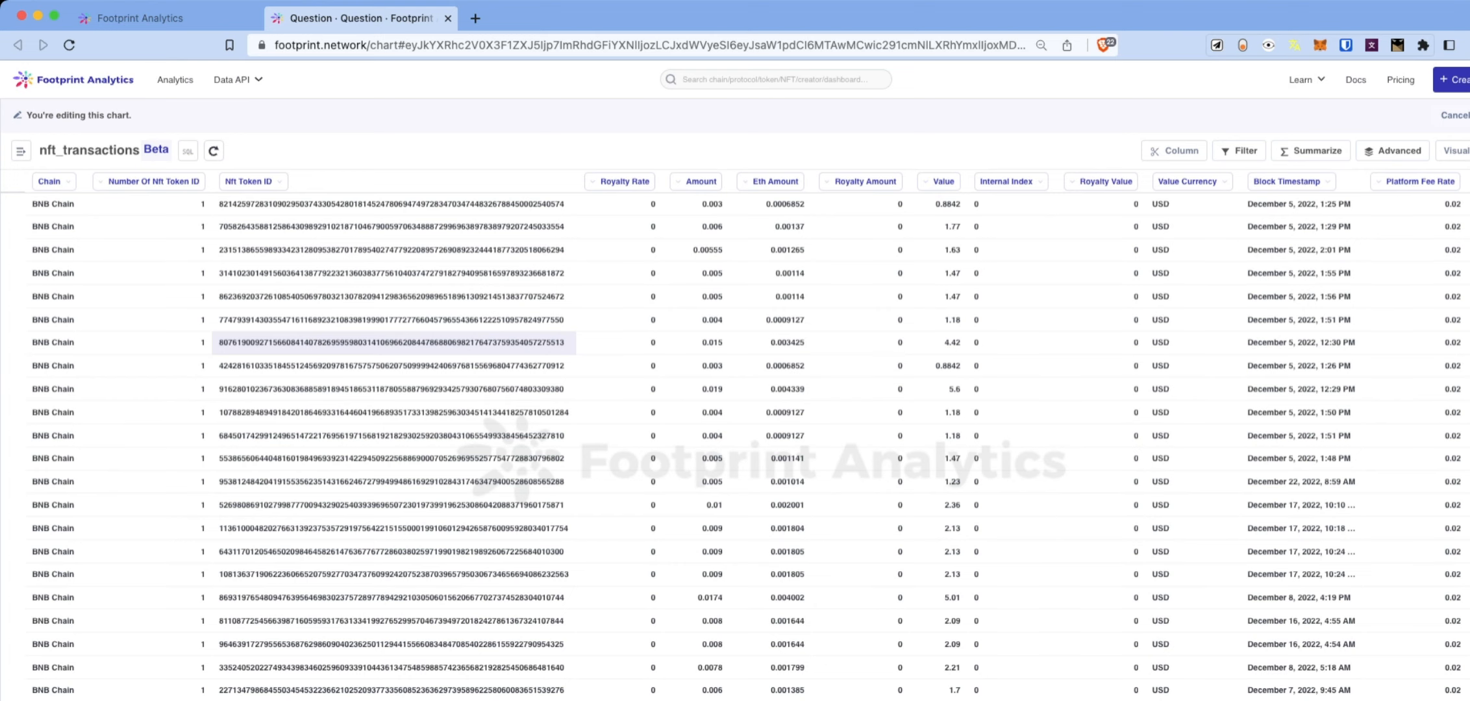
scroll(389, 342, "down", 1)
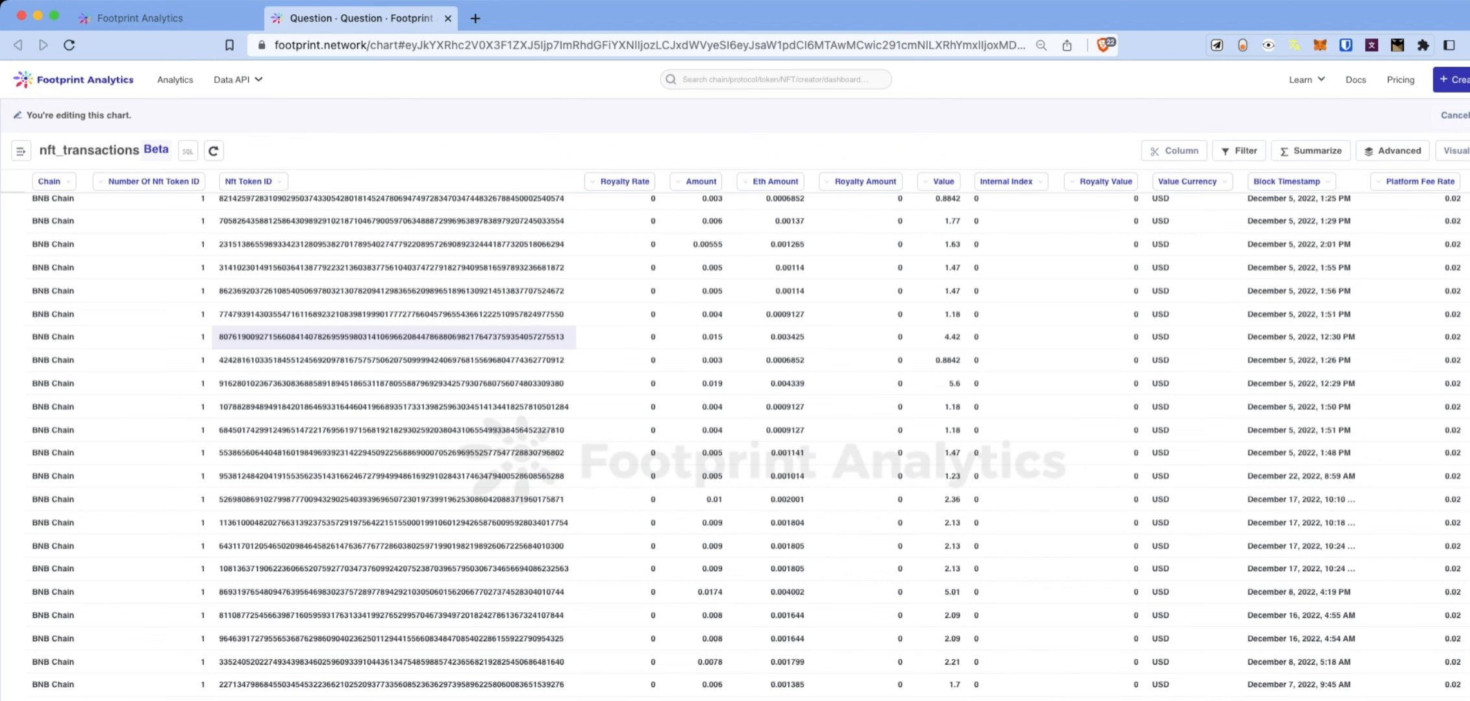
scroll(55, 429, "down", 20)
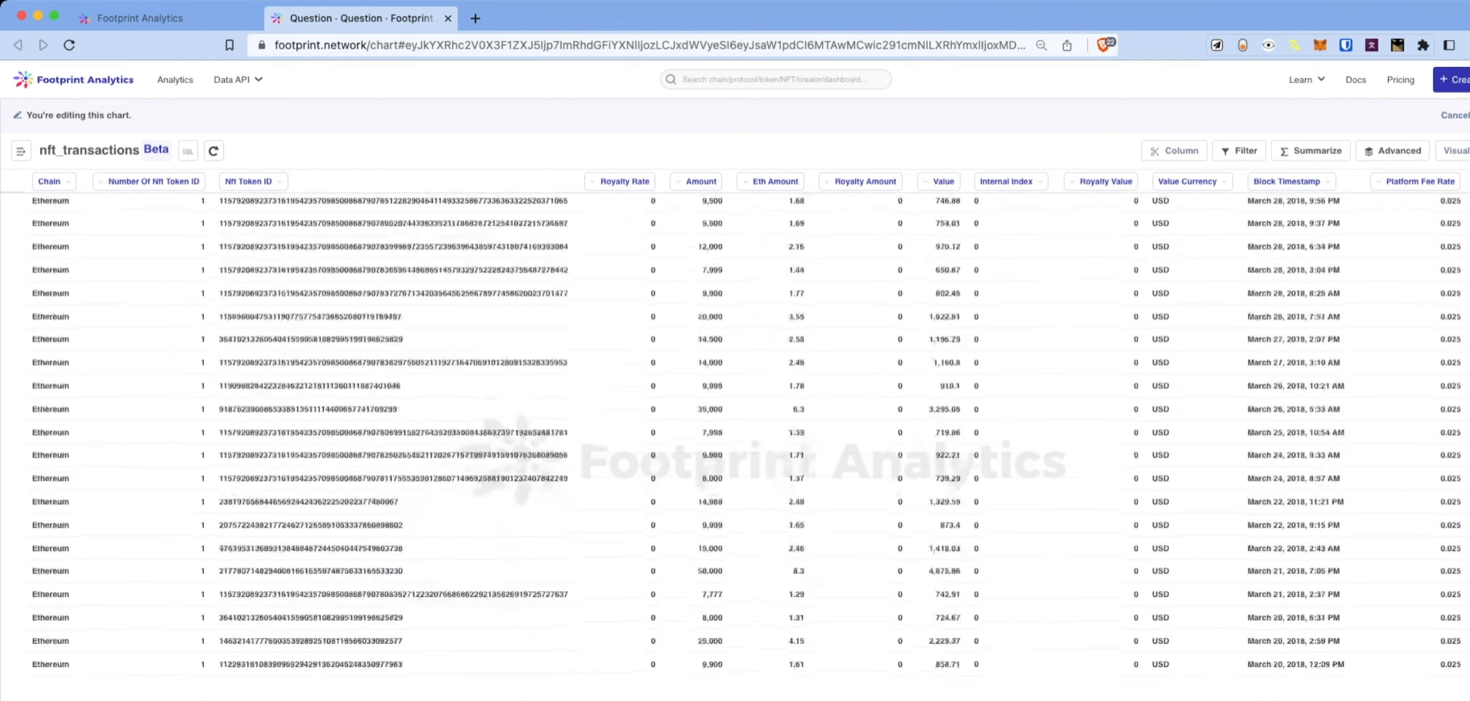
scroll(747, 442, "up", 15)
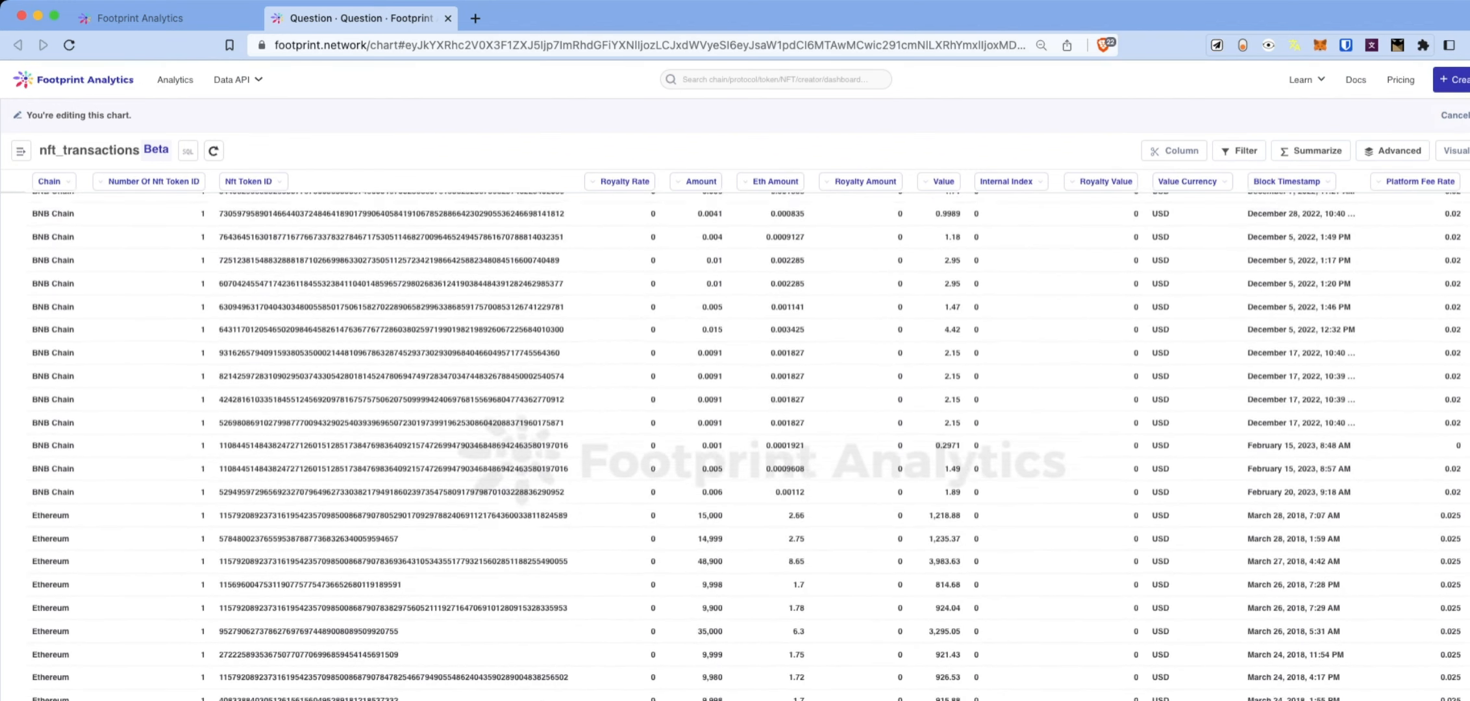
scroll(55, 623, "down", 10)
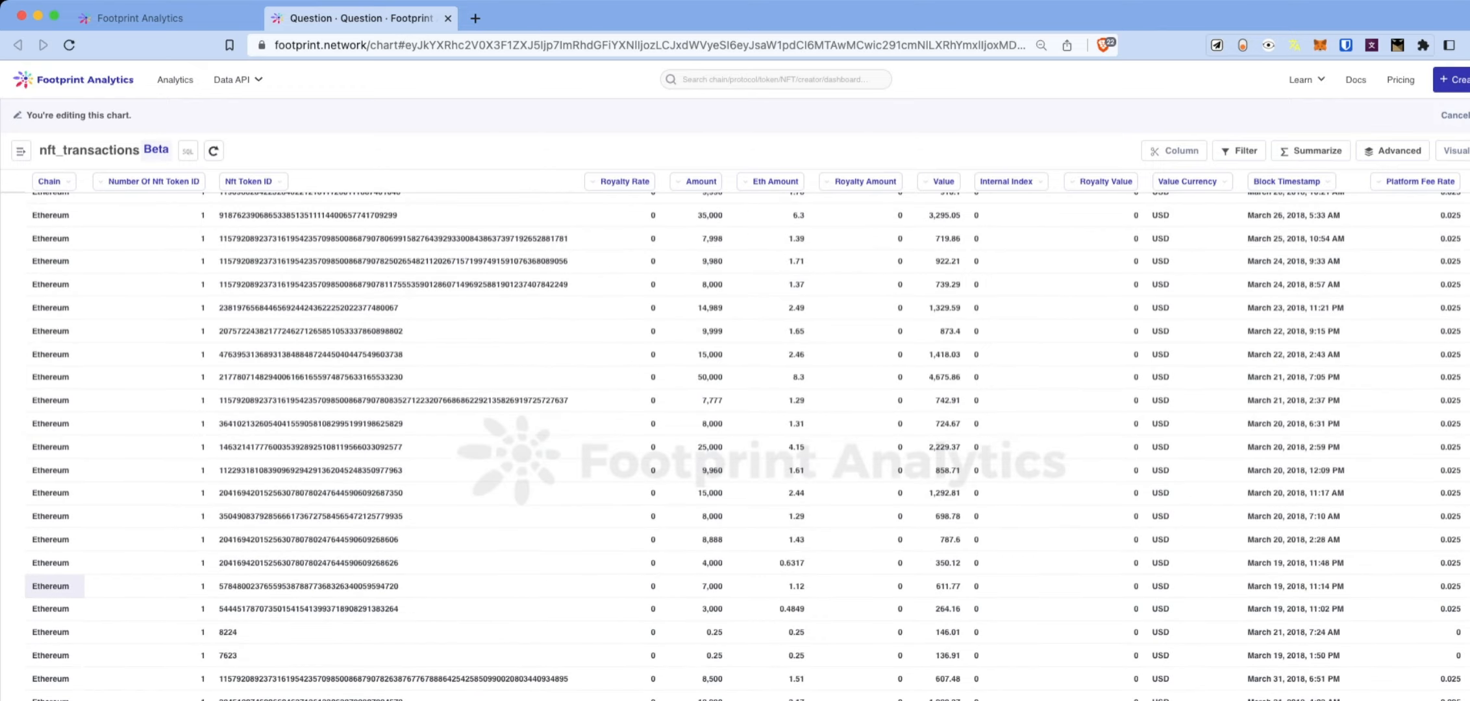
scroll(747, 442, "down", 10)
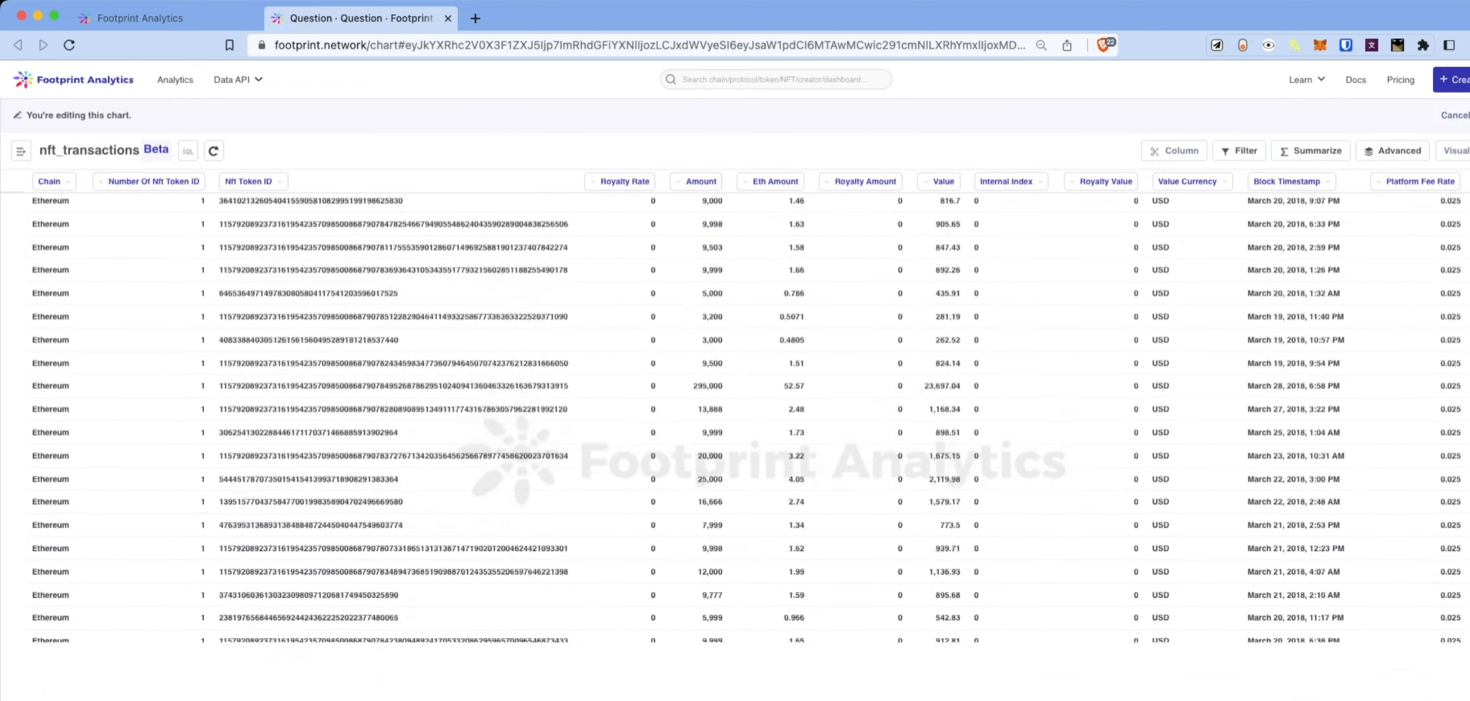
scroll(747, 441, "down", 10)
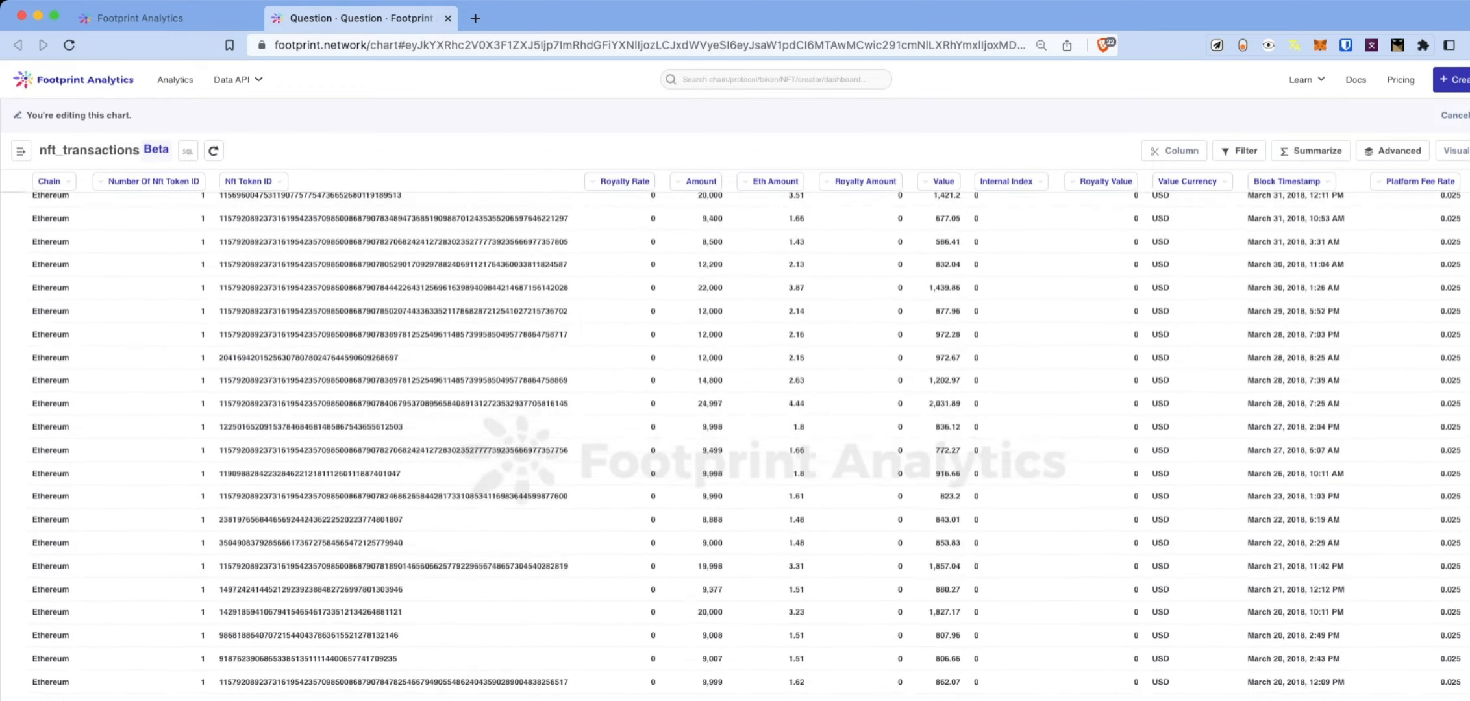
scroll(746, 442, "down", 10)
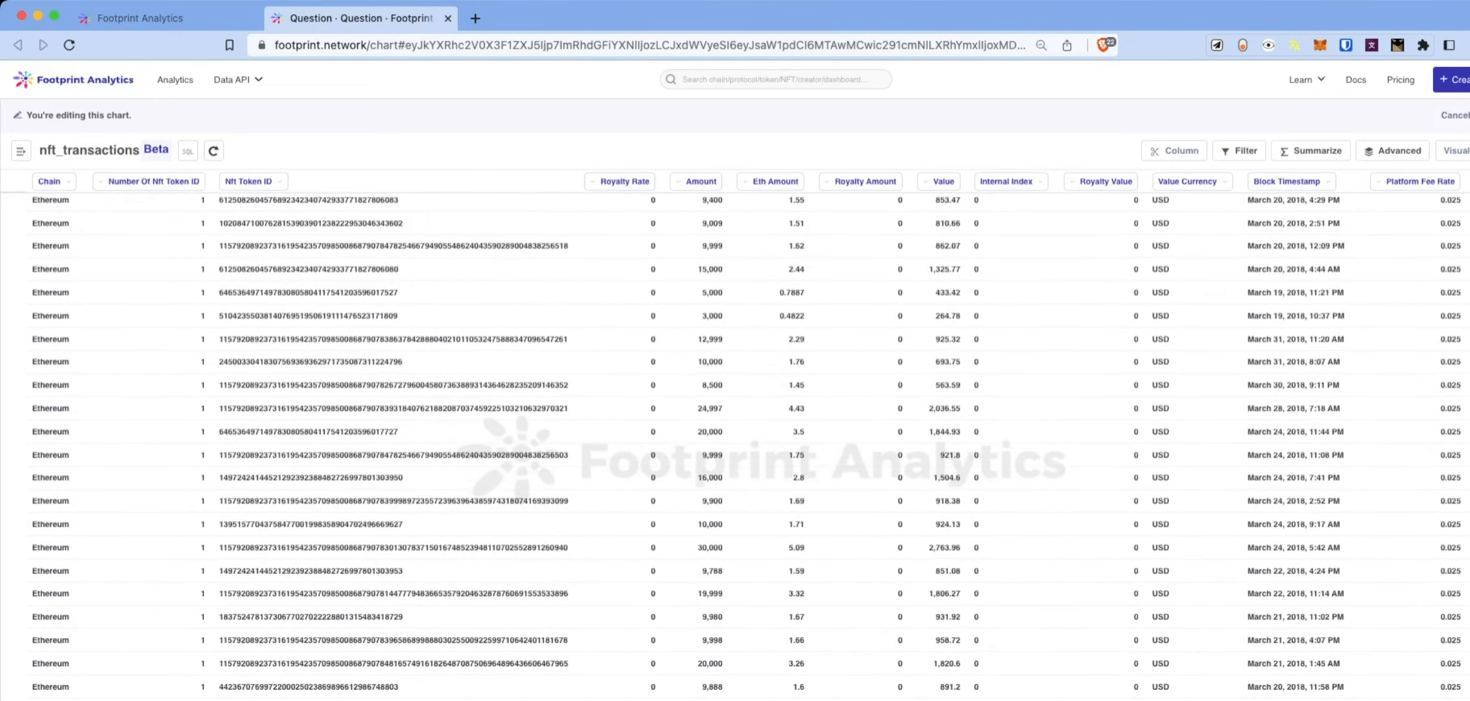
scroll(747, 441, "down", 10)
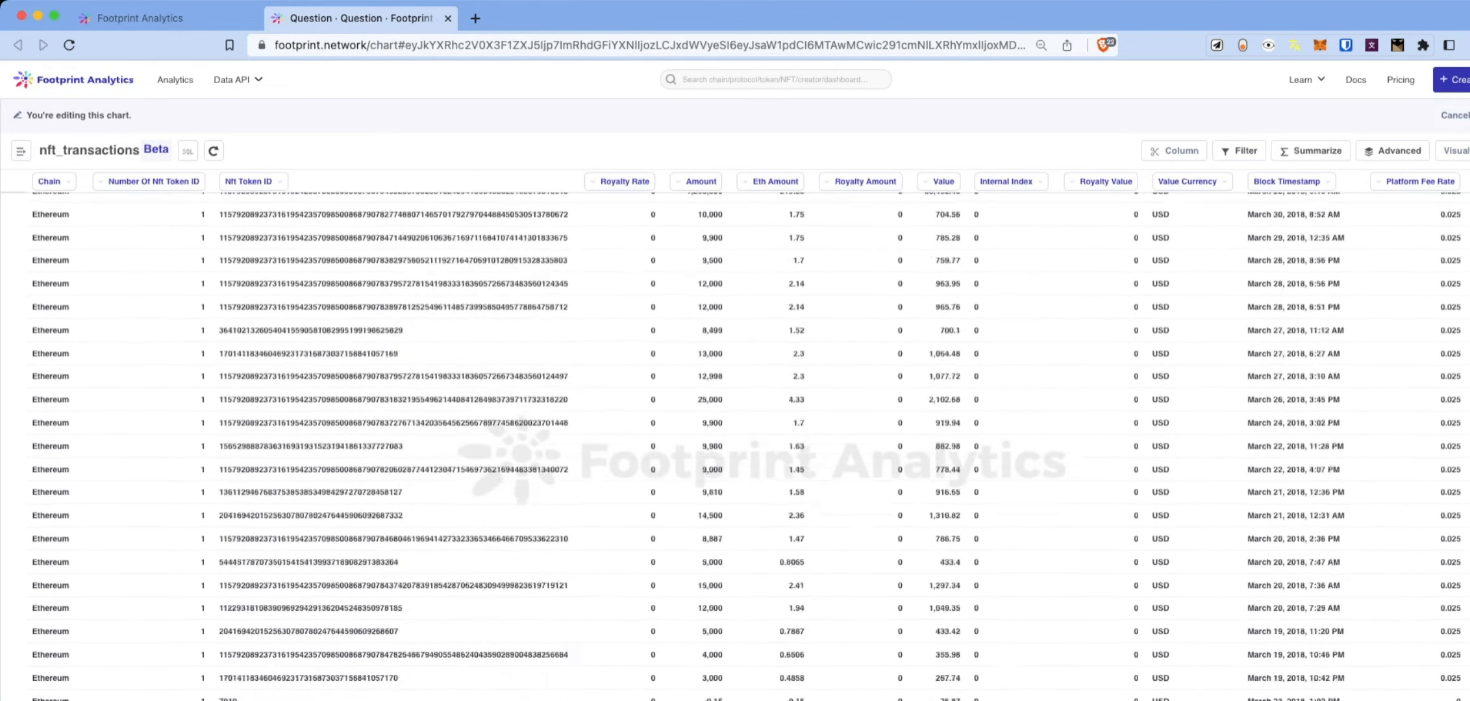
scroll(747, 442, "down", 10)
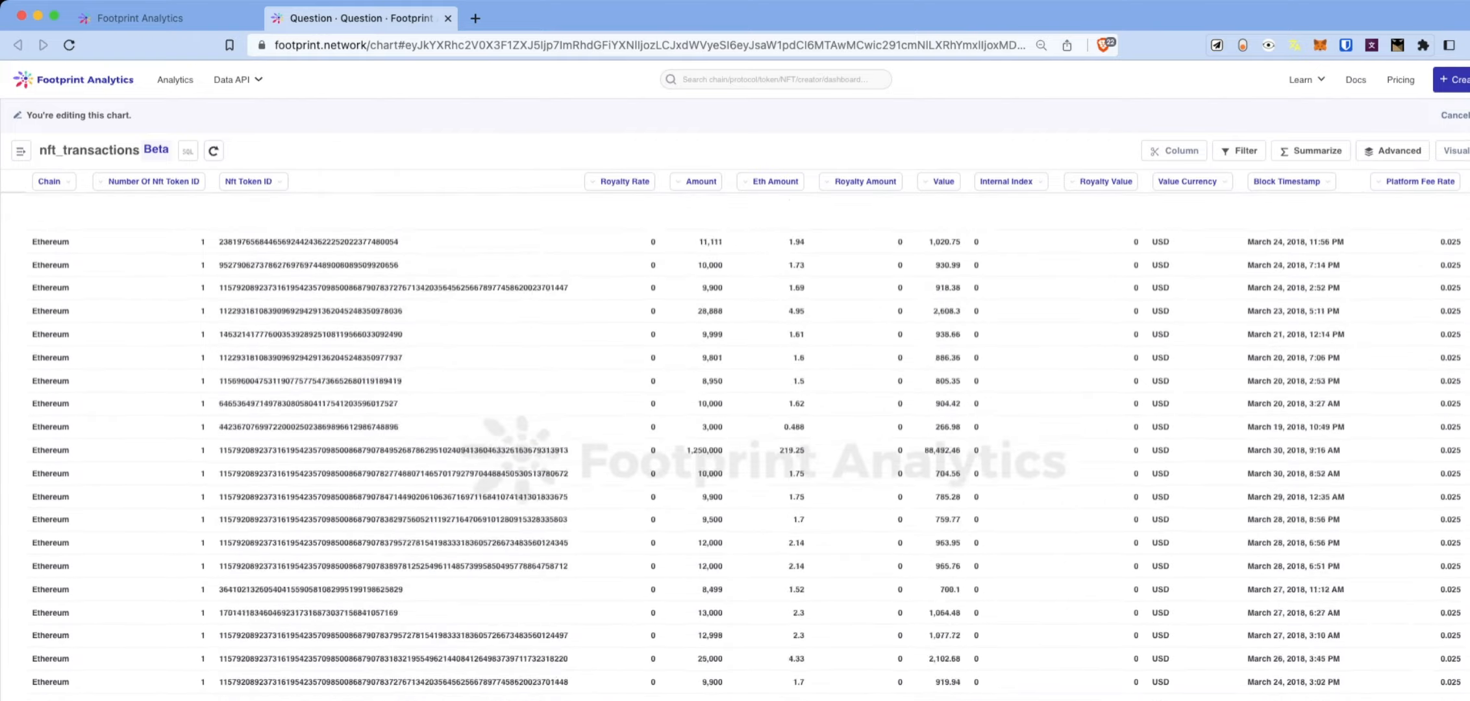
scroll(747, 442, "down", 10)
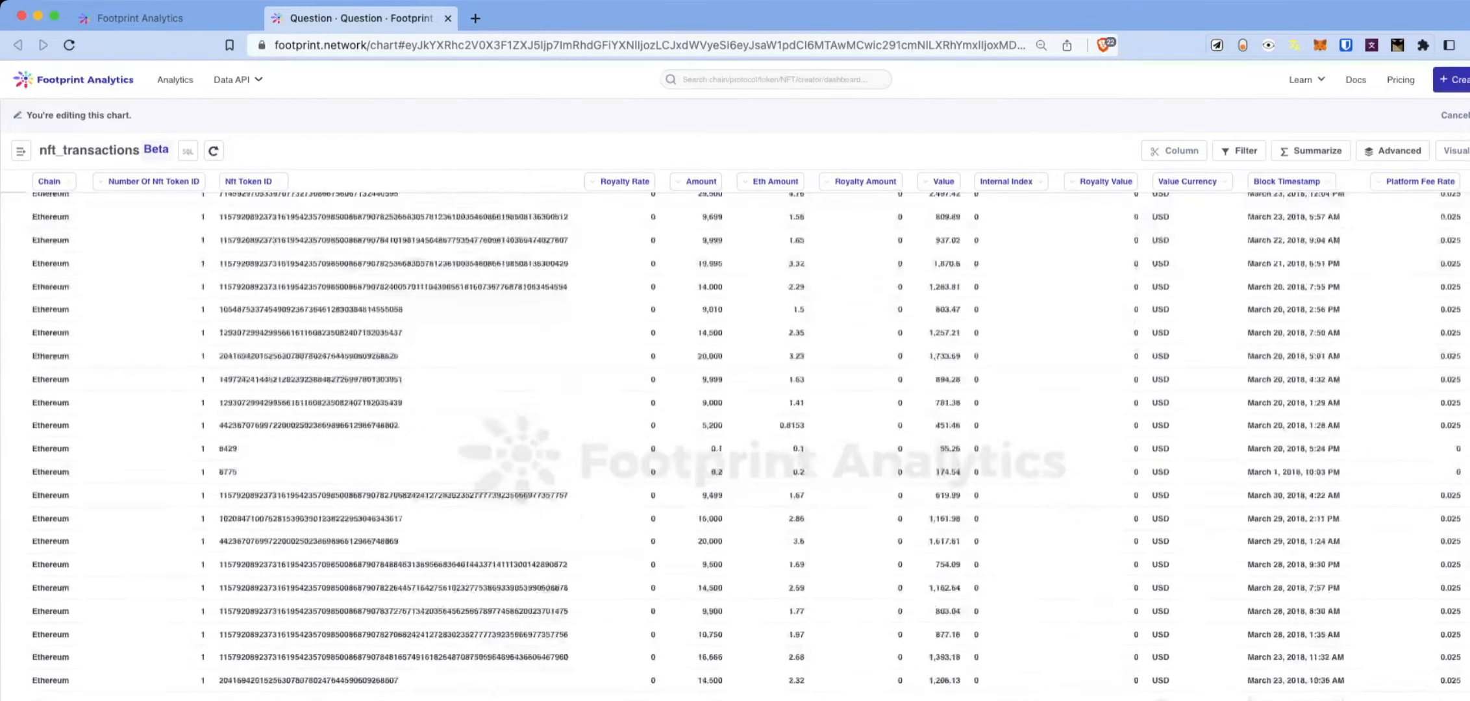
scroll(938, 273, "down", 10)
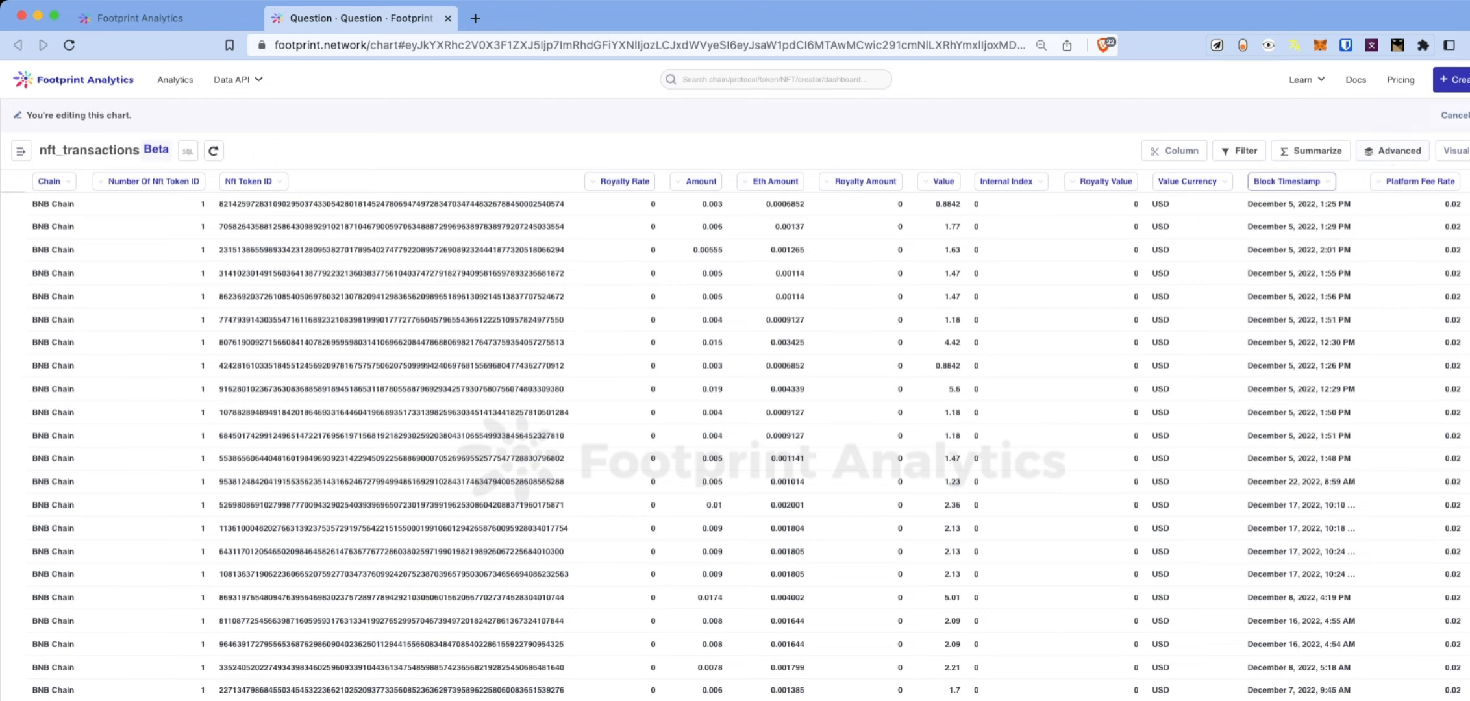
In the notebook editor, add a Block Timestamp filter for the previous 7 days.
left_click(1393, 151)
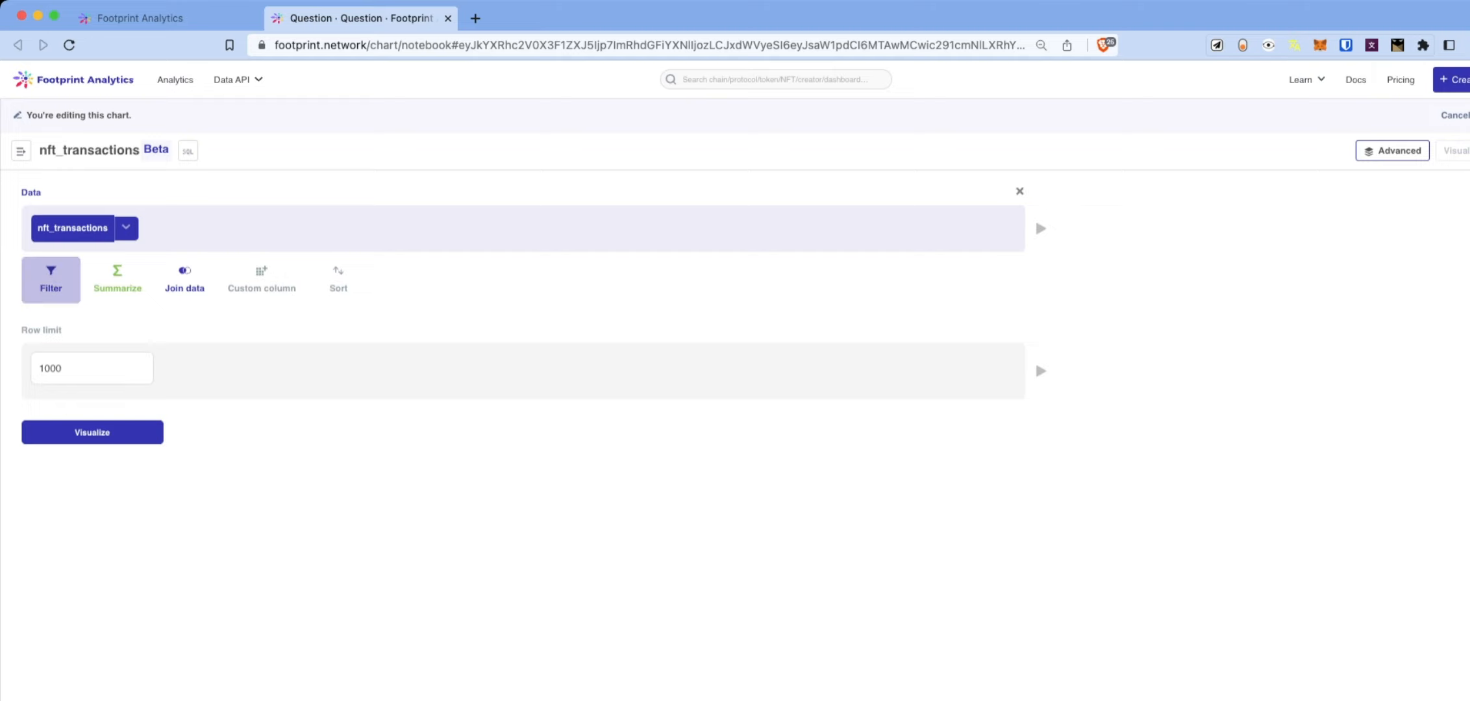
left_click(51, 279)
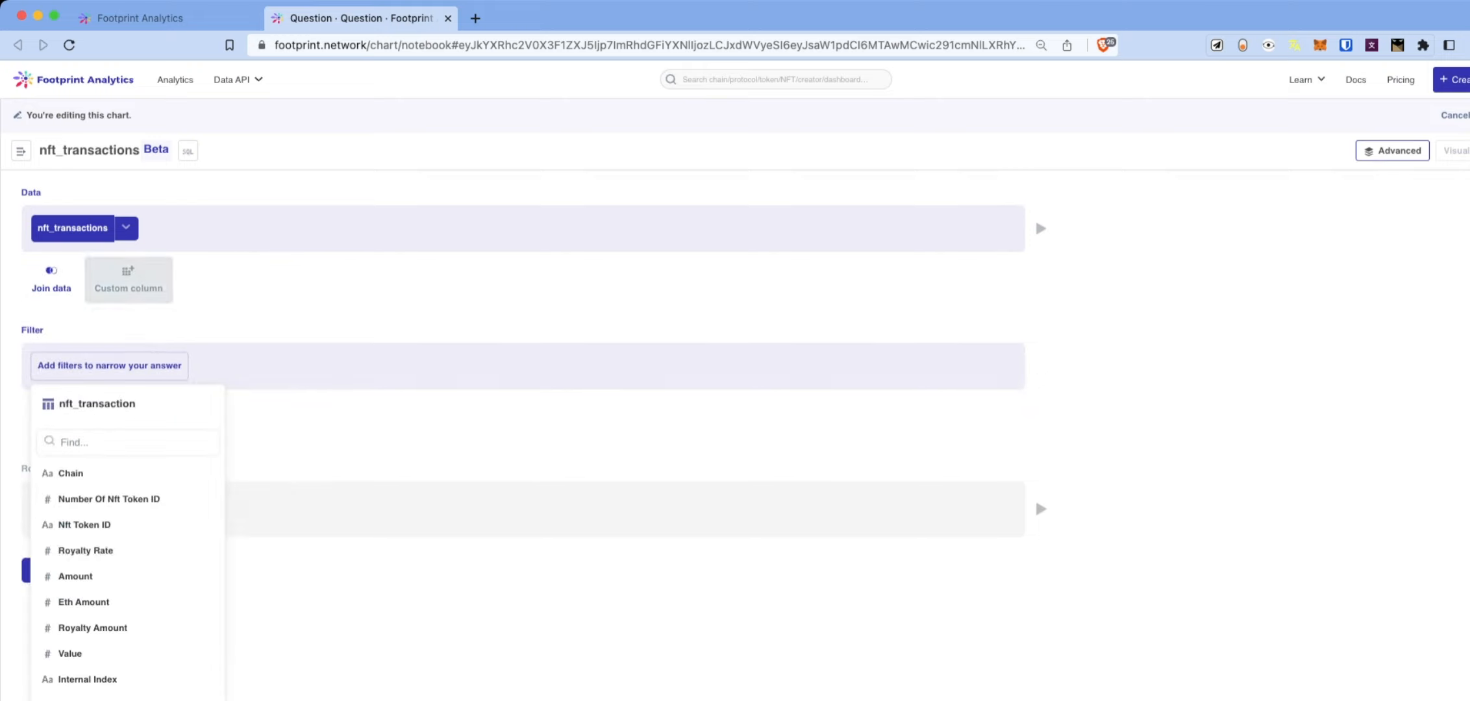
scroll(128, 494, "down", 2)
left_click(96, 672)
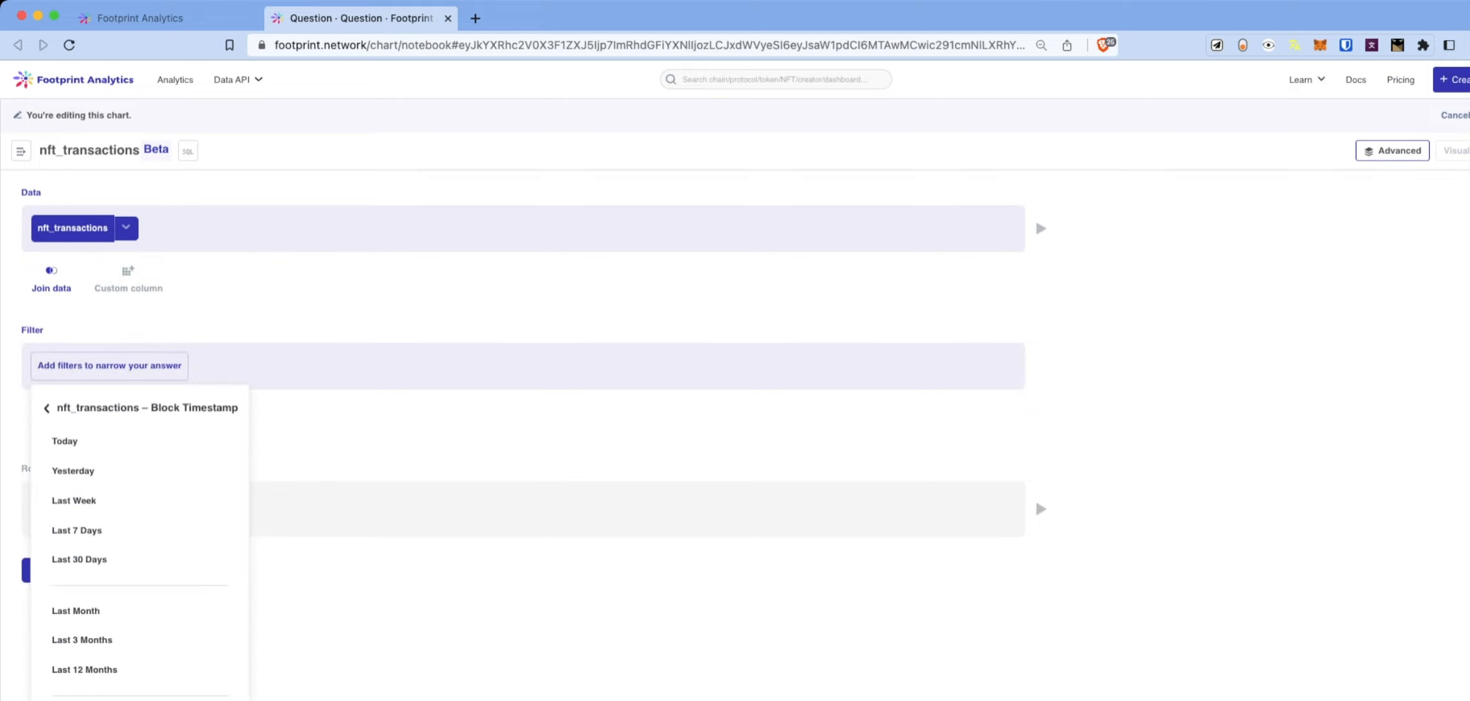
left_click(77, 530)
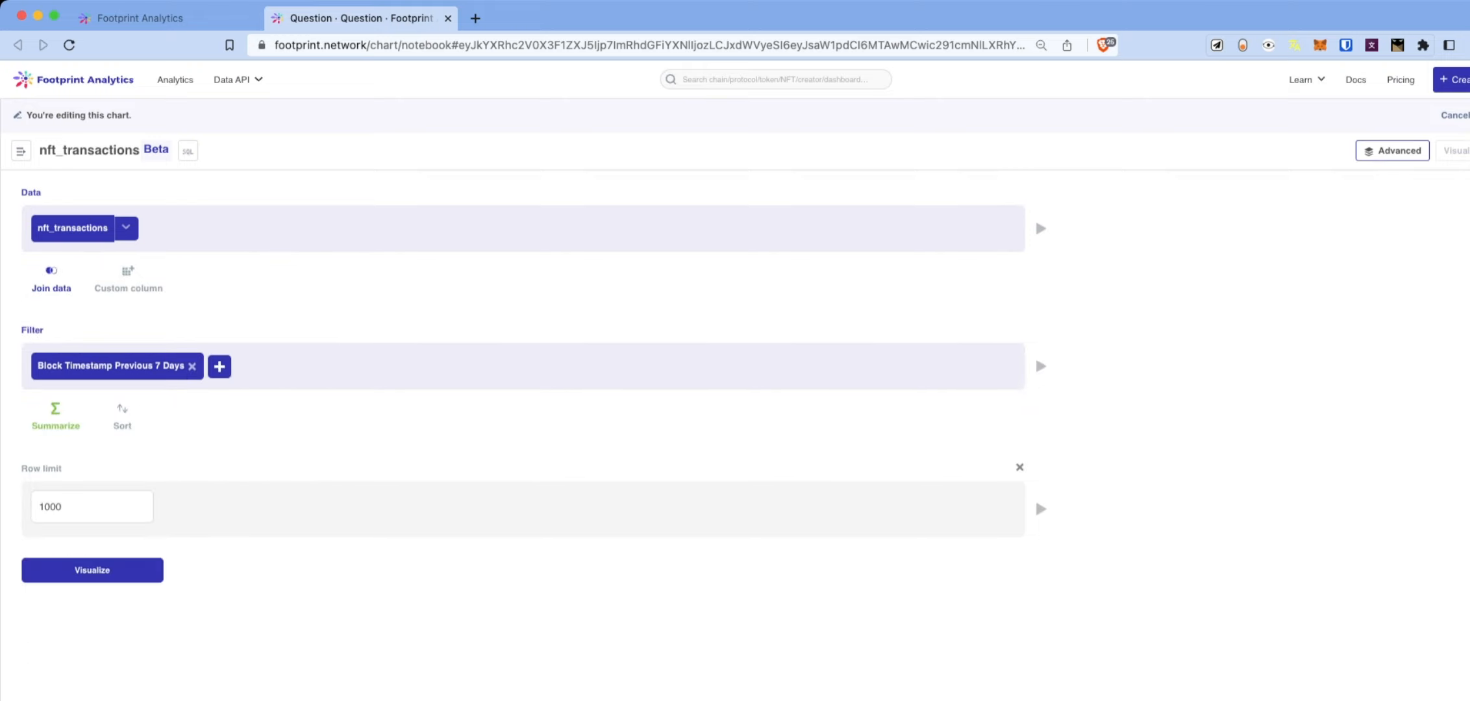
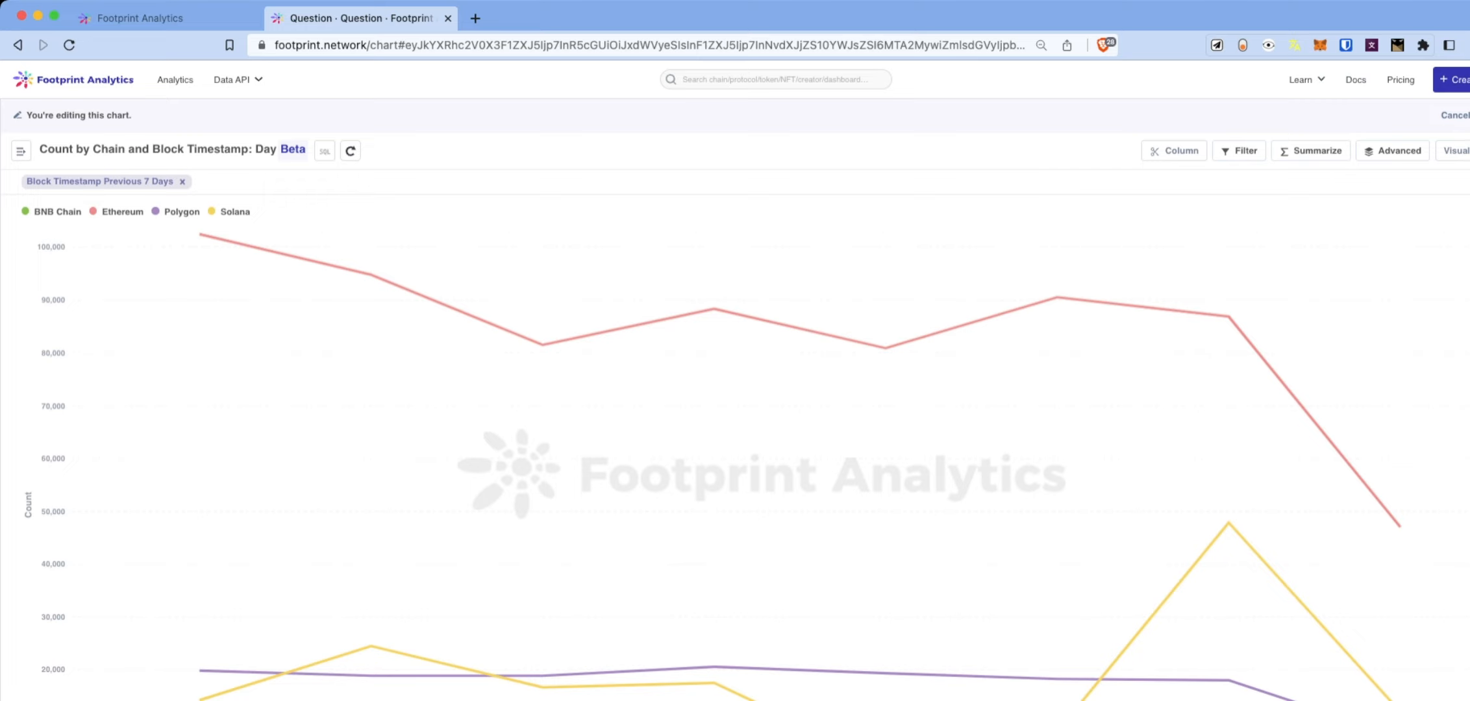
Change the daily counts line chart into a bar chart stacked by chain.
left_click(1455, 150)
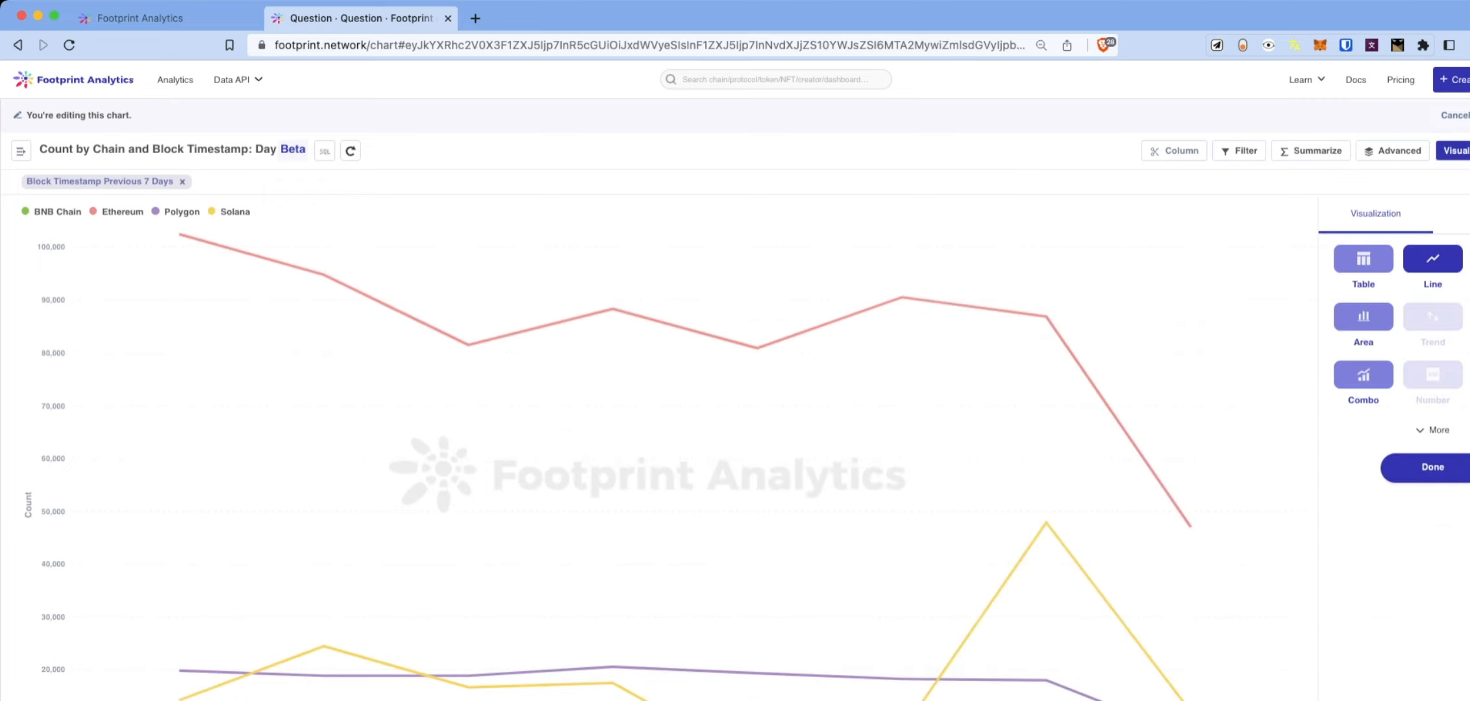
left_click(1469, 259)
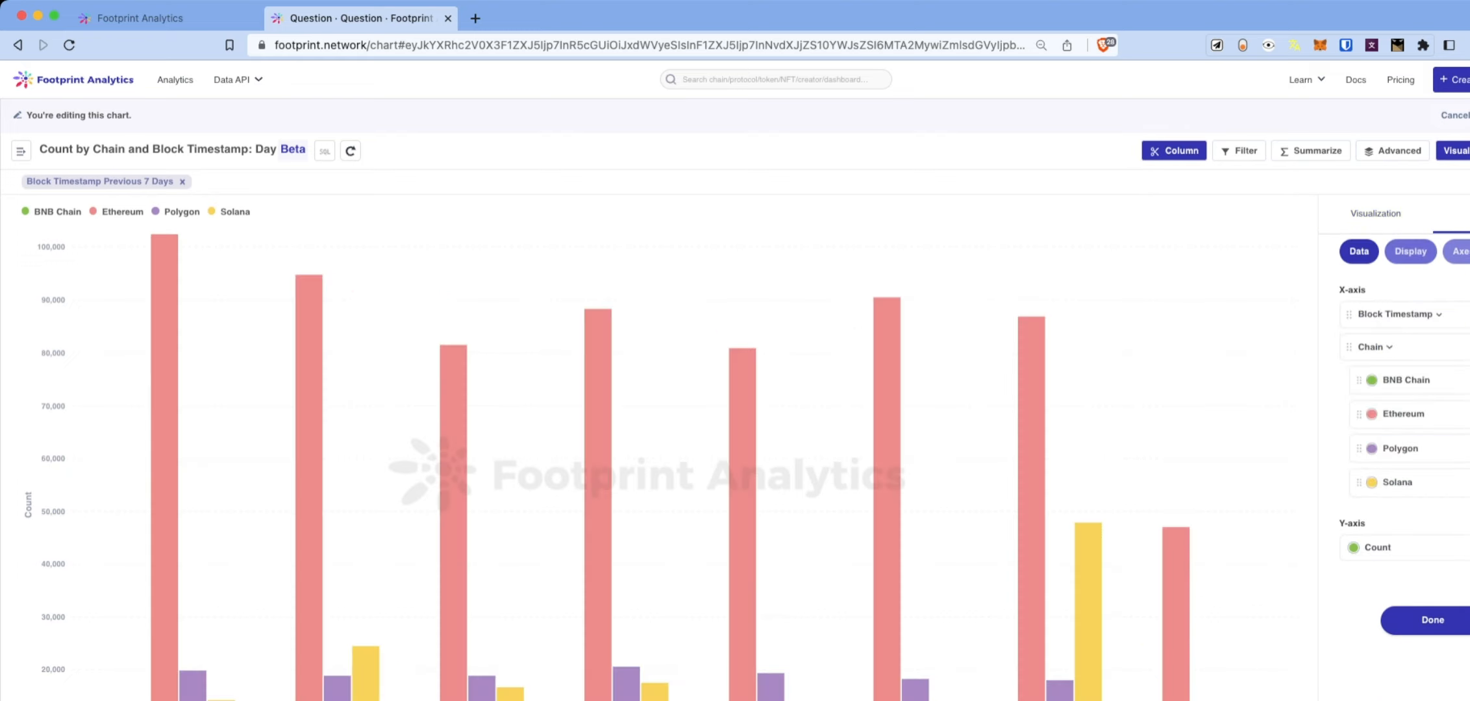
left_click(1410, 251)
left_click(1344, 327)
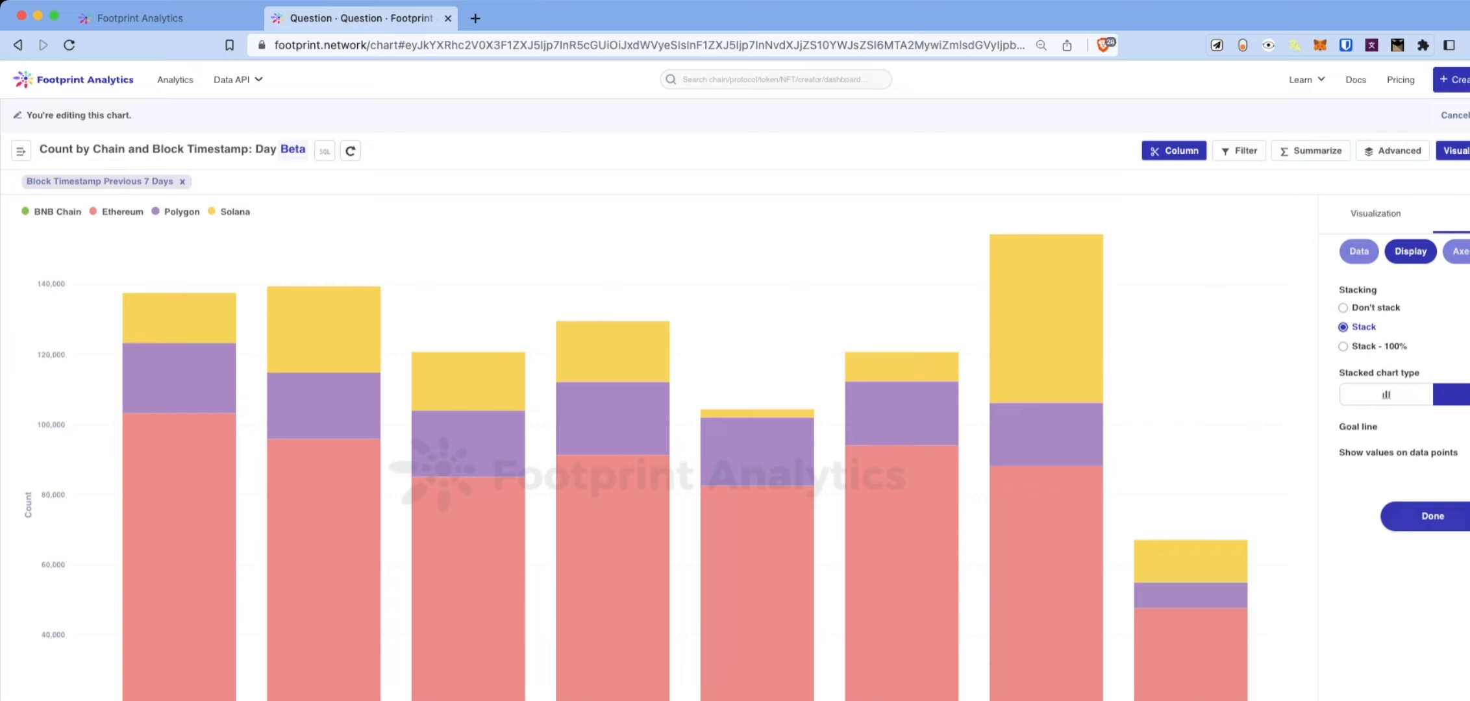
left_click(1432, 516)
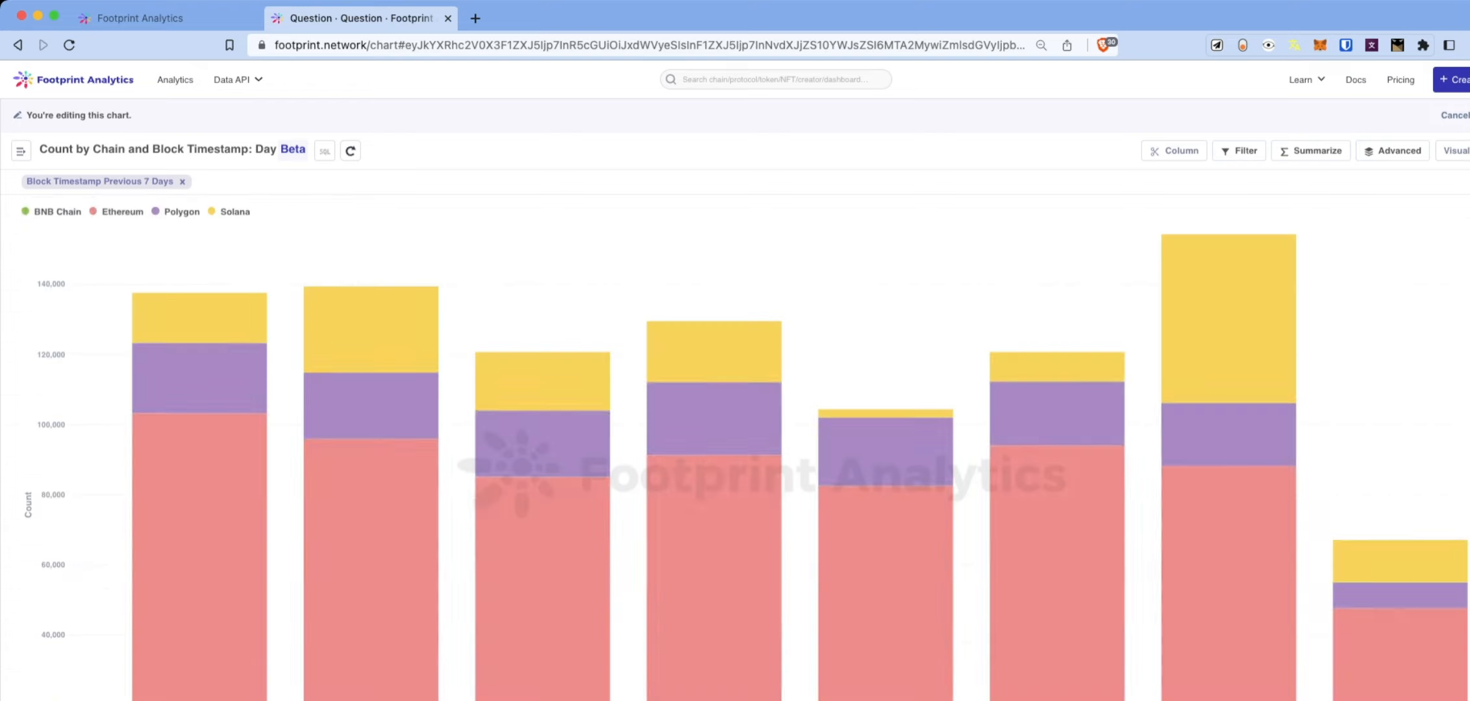
Switch from the results table back to the stacked bar chart of daily counts per chain.
mouse_move(542, 585)
Load docs.footprint.network in a new tab and go to the API Reference section.
key("super+t")
type("docs.footprint.network")
key("Return")
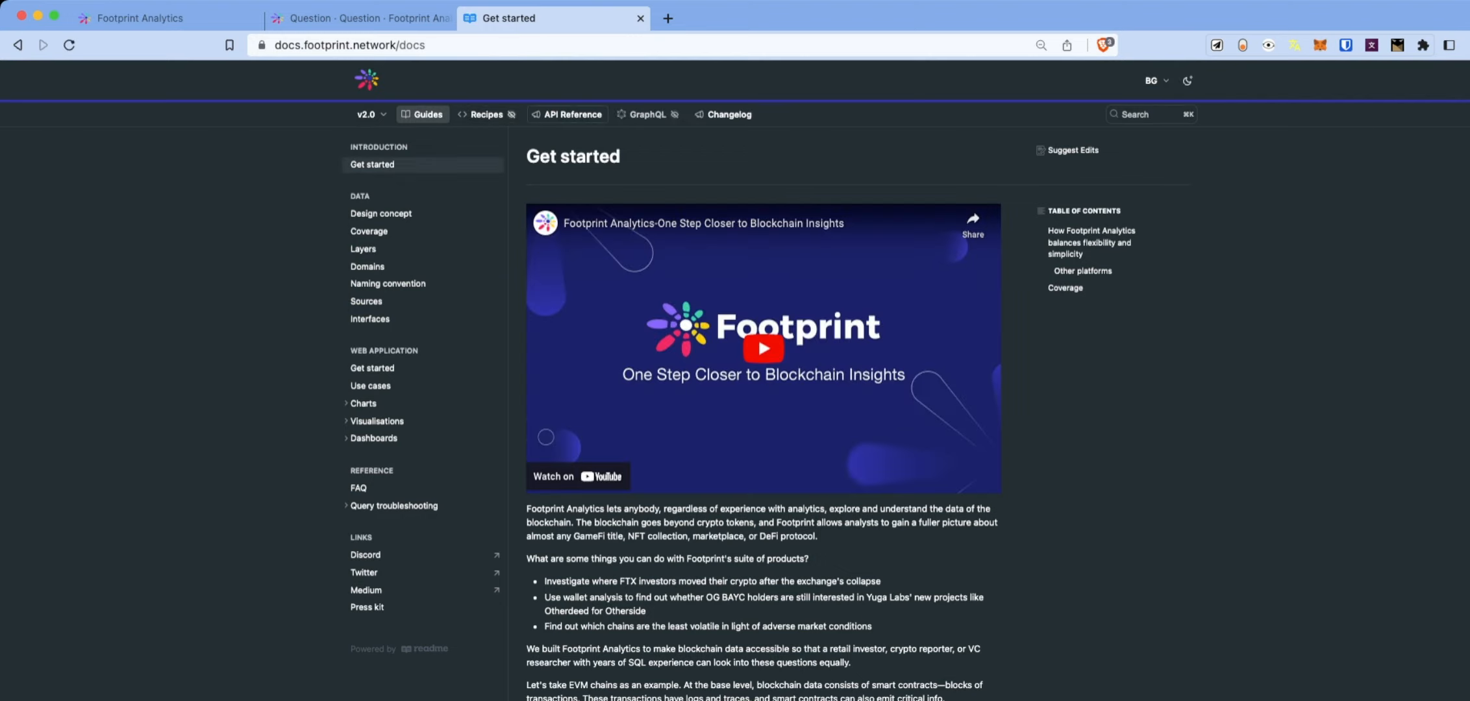
left_click(567, 115)
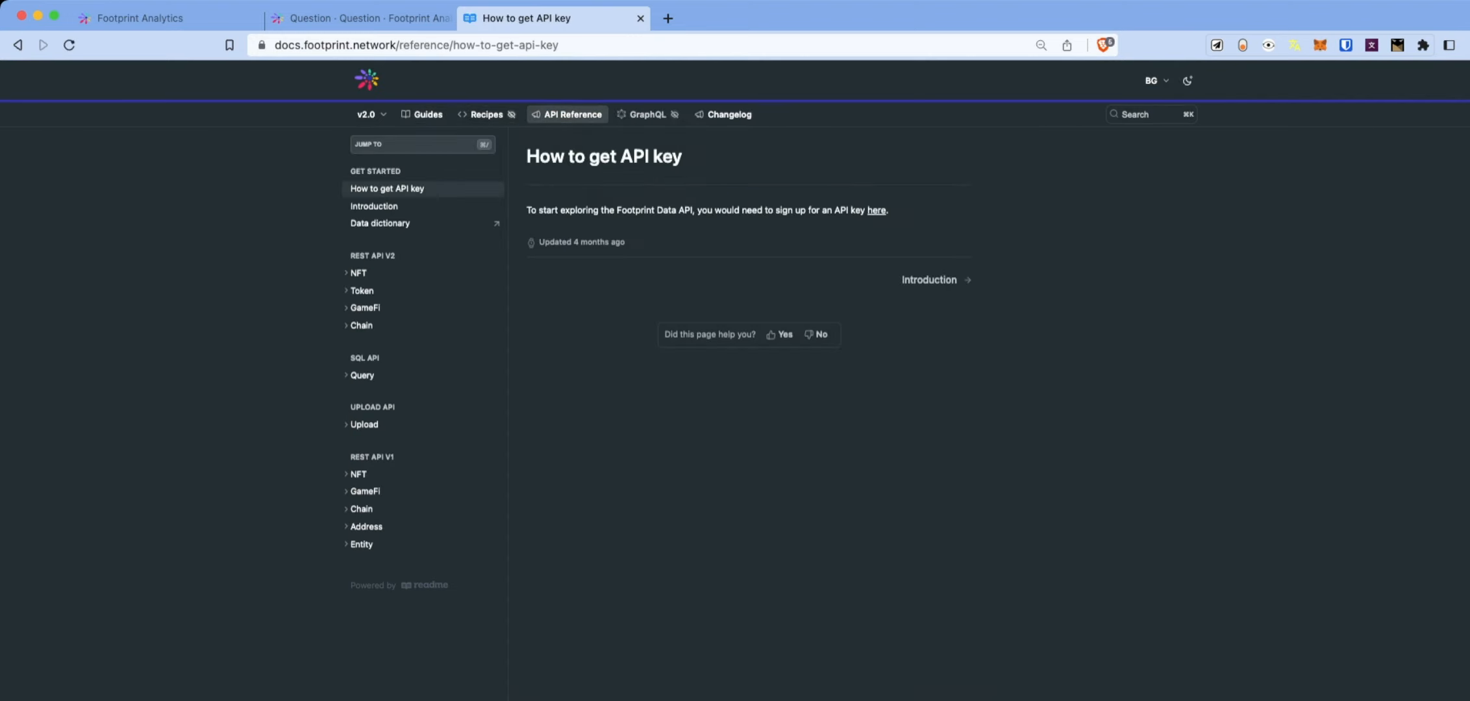